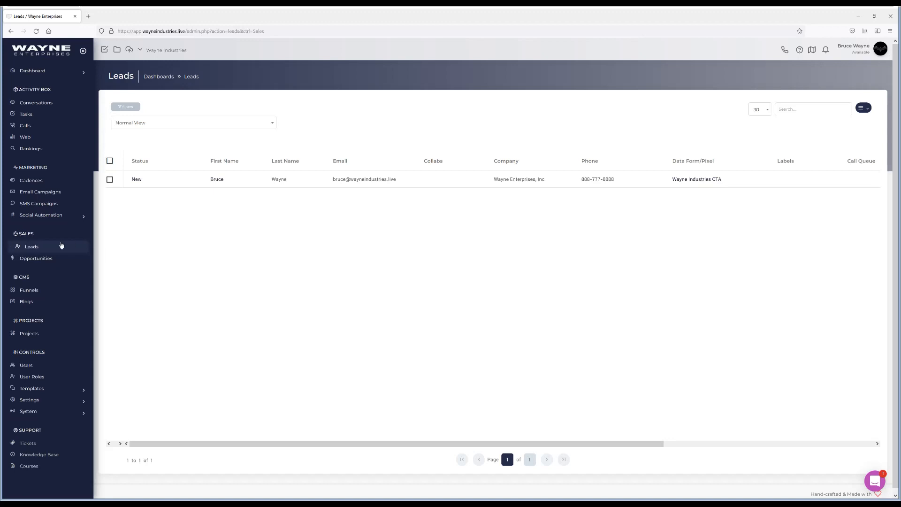
Open the Domains page under Settings
left_click(29, 400)
scroll(43, 413, "down", 1)
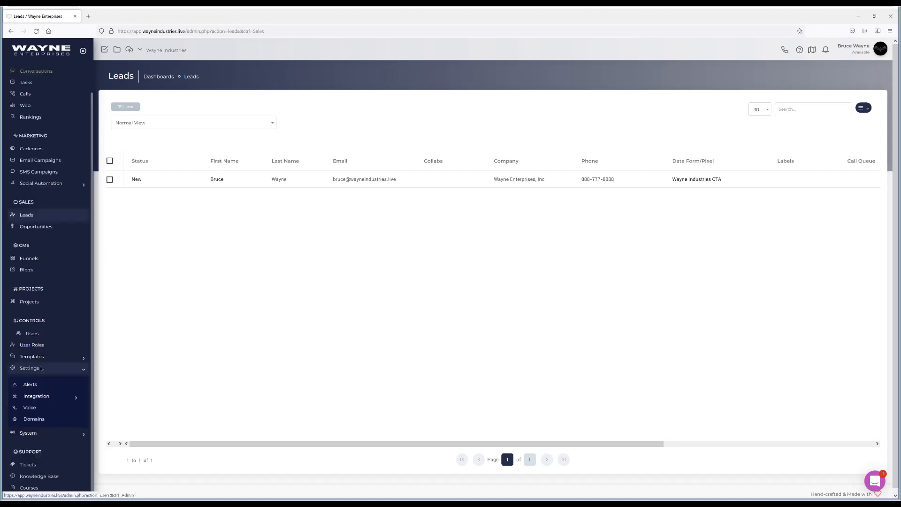
left_click(33, 419)
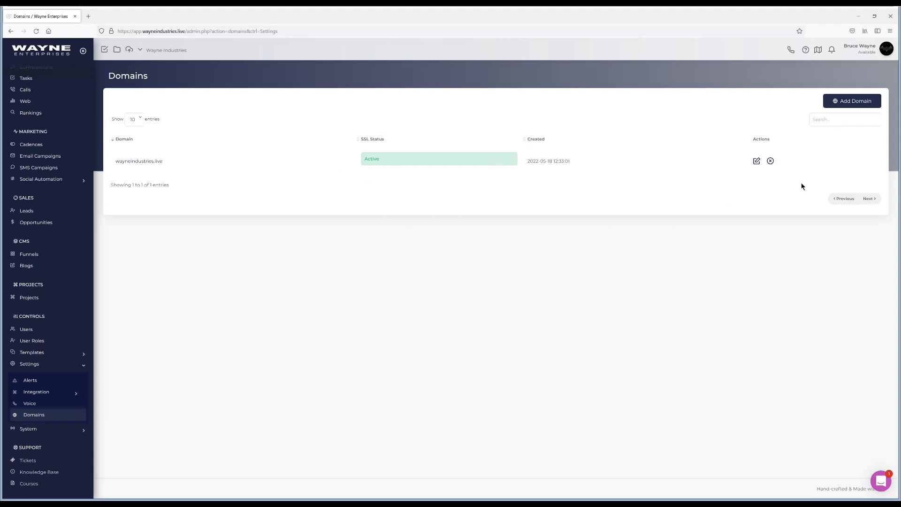
Open and close the Add Domain dialog, then open the wayneindustries.live domain's DNS setup
left_click(854, 102)
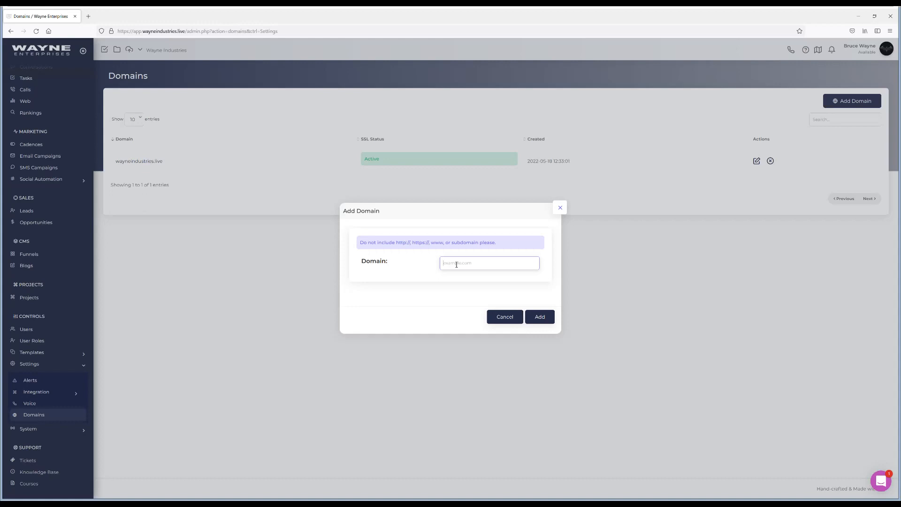
left_click(559, 209)
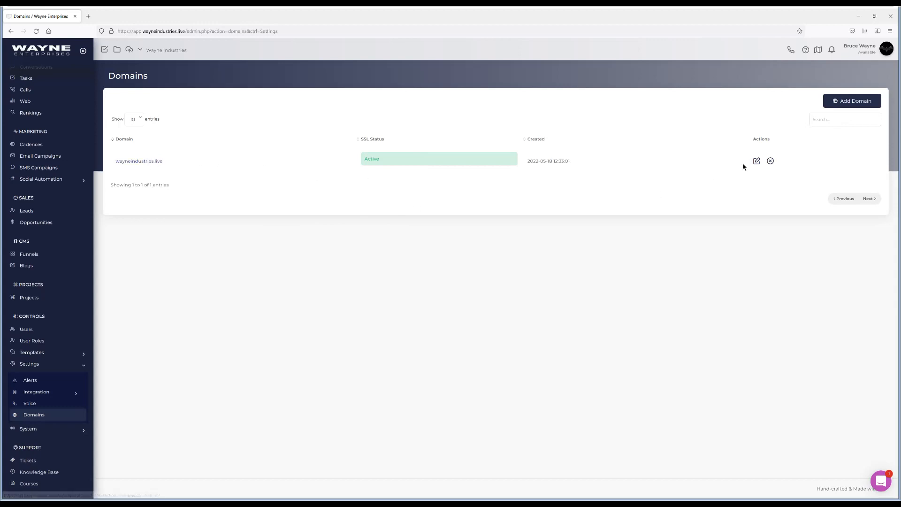
left_click(160, 163)
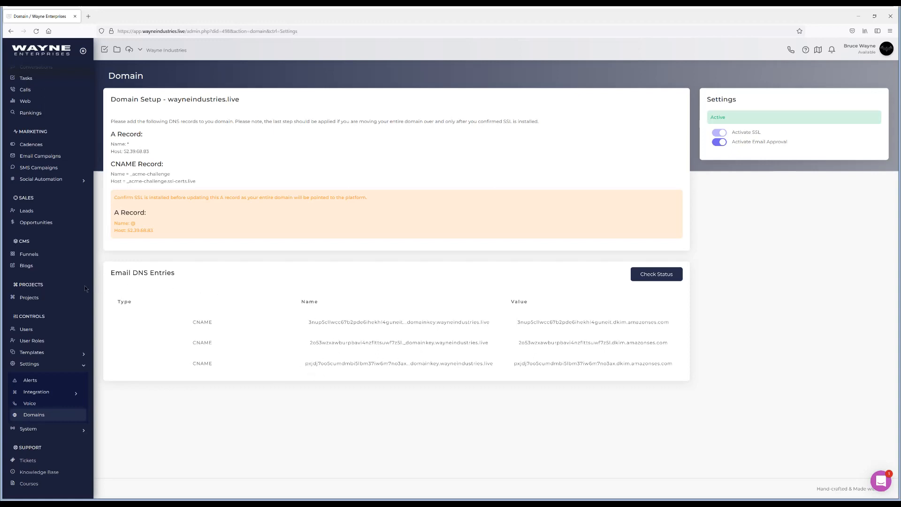
Open the Email integrations page under Settings
left_click(43, 392)
scroll(37, 376, "down", 1)
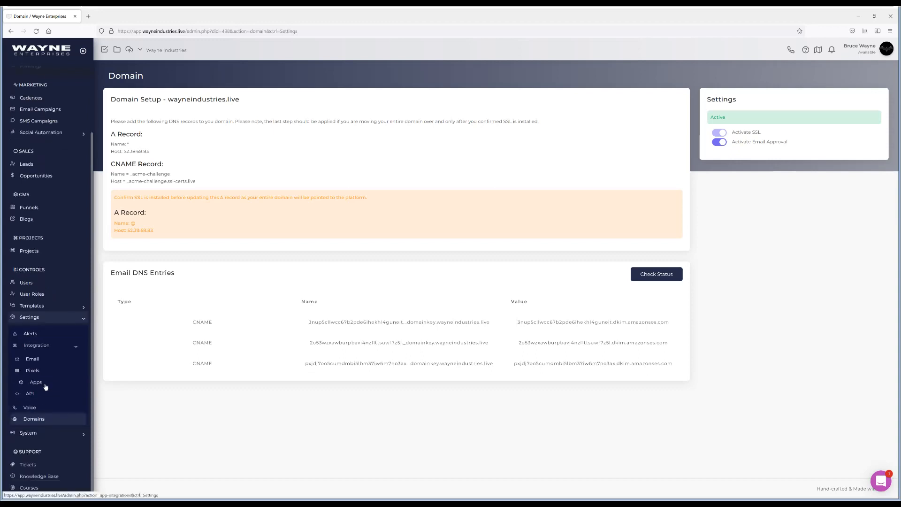
left_click(34, 360)
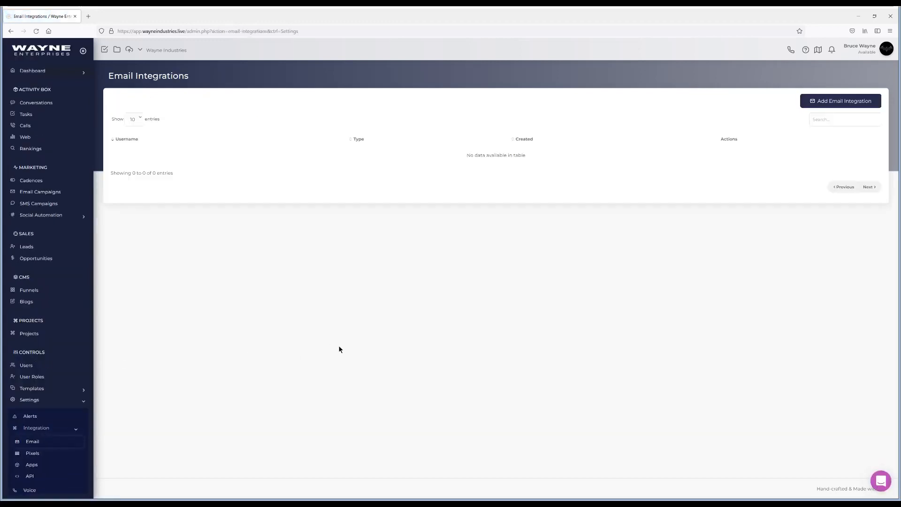
Start a new email integration and replace the address's local part with the user's first name
left_click(833, 105)
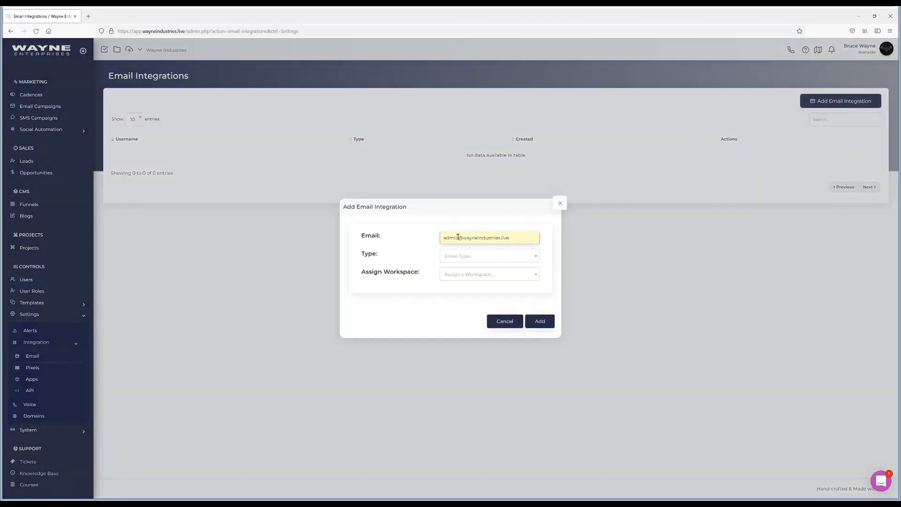
left_click_drag(459, 238, 438, 238)
type("bruce")
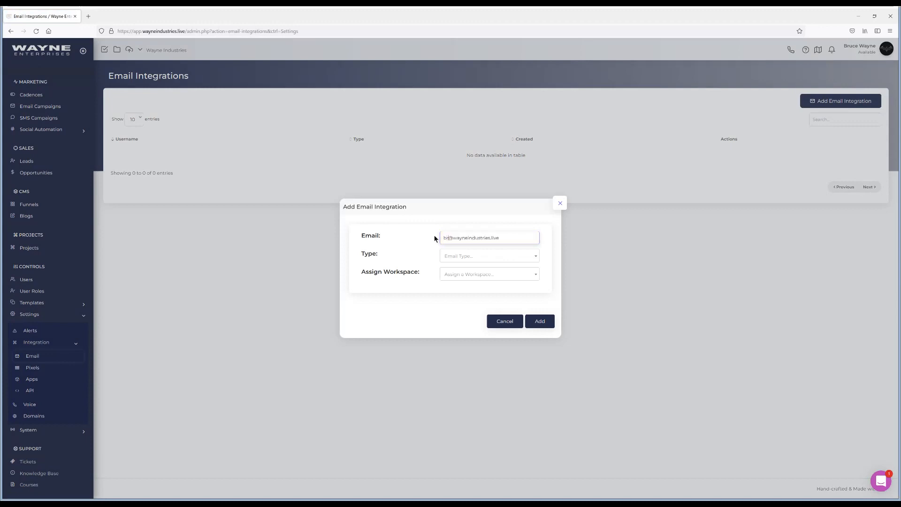
Set the integration type to Internal SMTP Relay, assign the Wayne Industries workspace, and add it
left_click(480, 256)
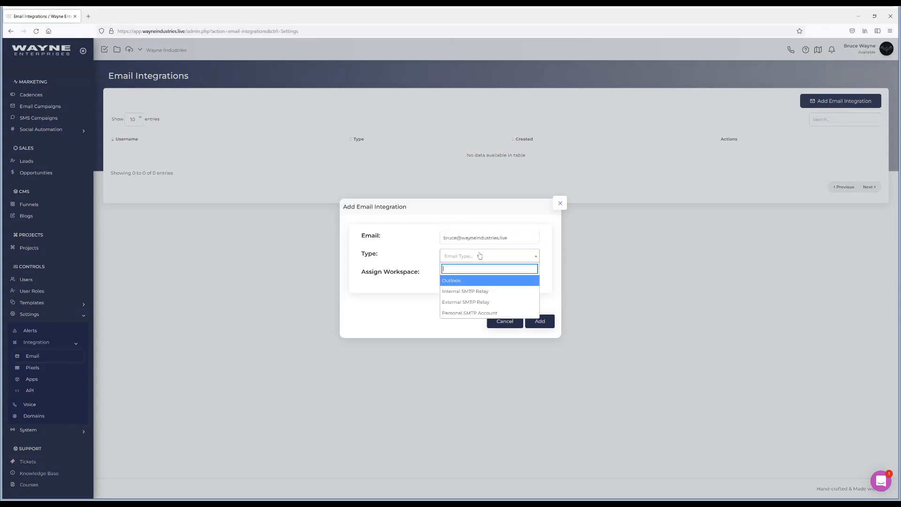
left_click(470, 291)
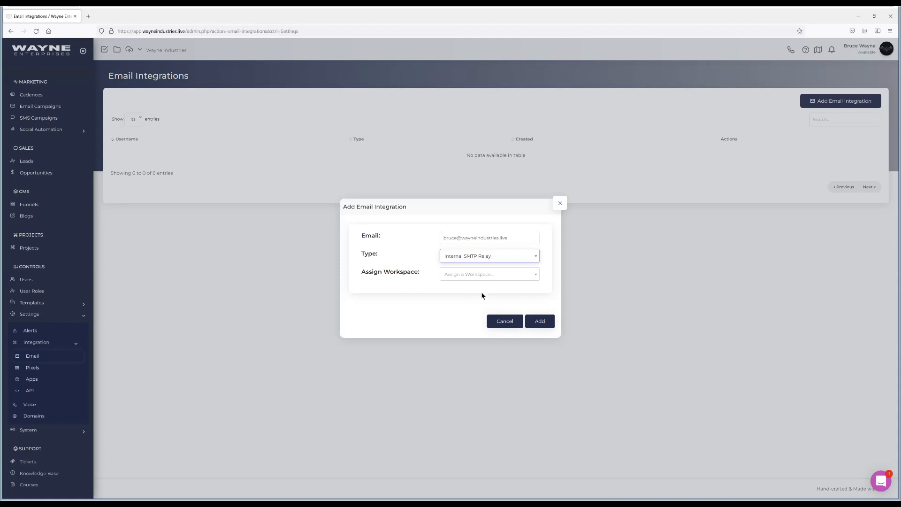
left_click(486, 277)
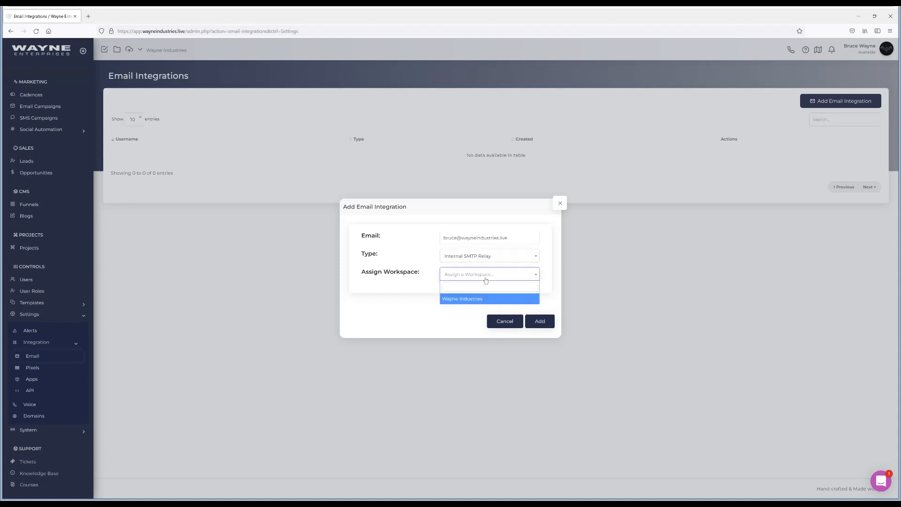
left_click(466, 299)
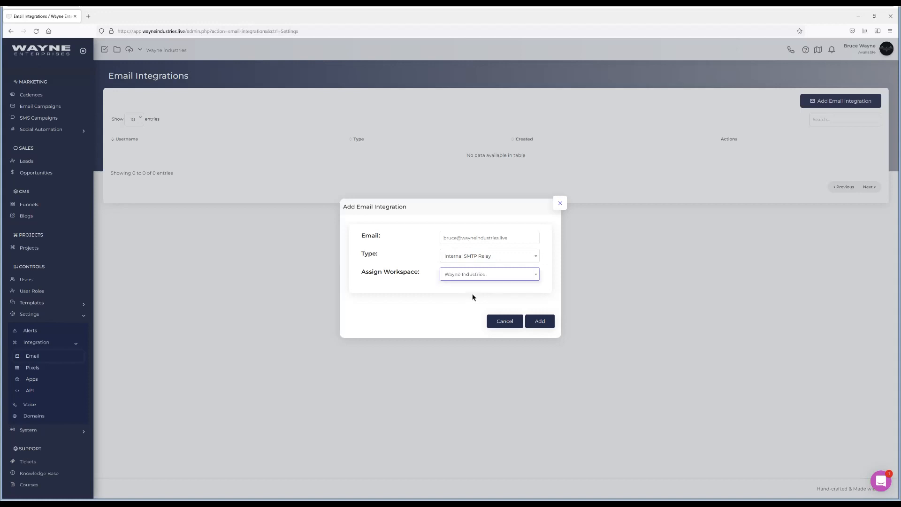
left_click(543, 320)
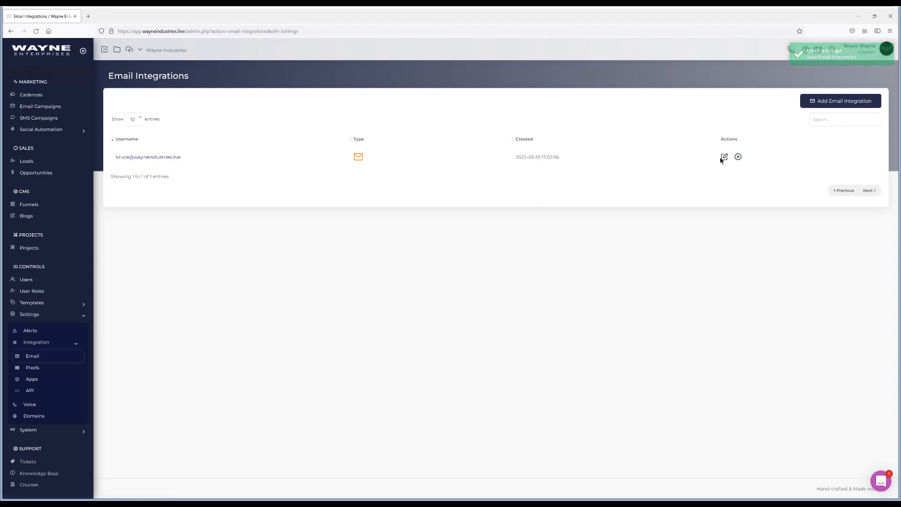
Open the new email integration and enter the user's full name as the outgoing display name
left_click(150, 158)
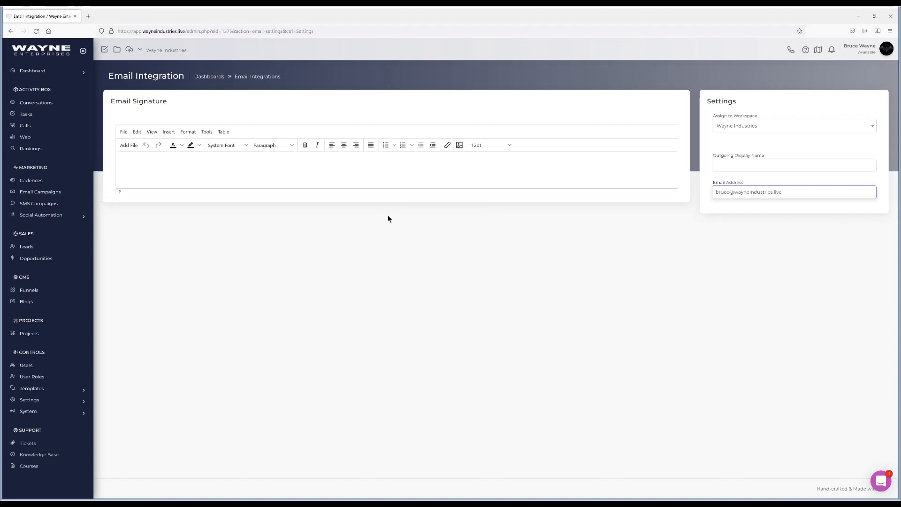
left_click(731, 164)
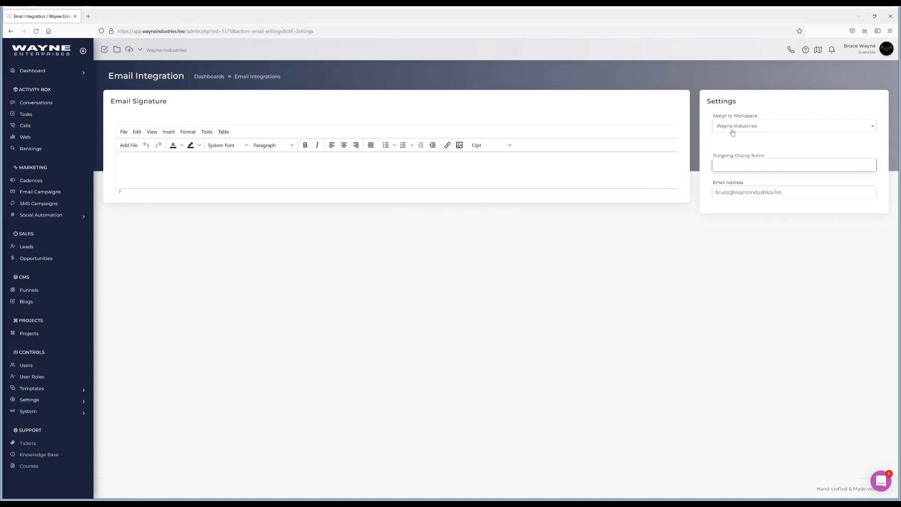
type("uce Wayne")
left_click(372, 293)
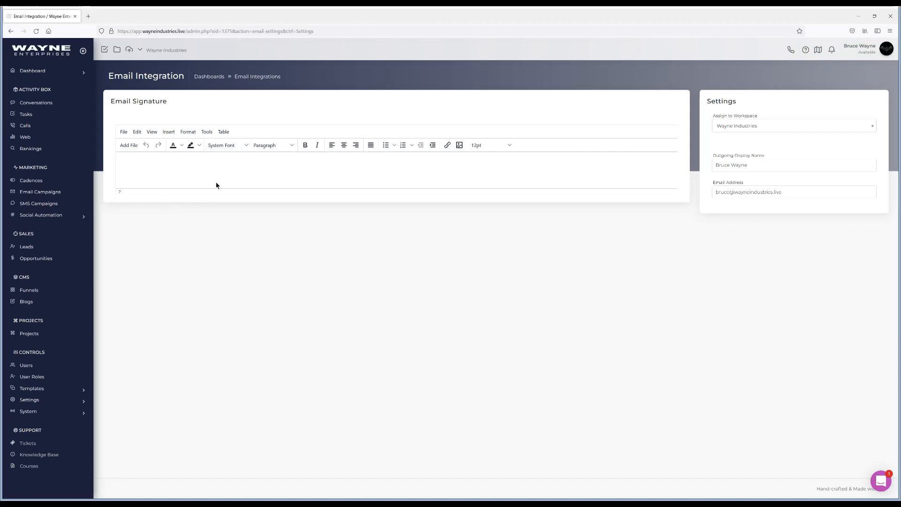
left_click(207, 133)
left_click(221, 148)
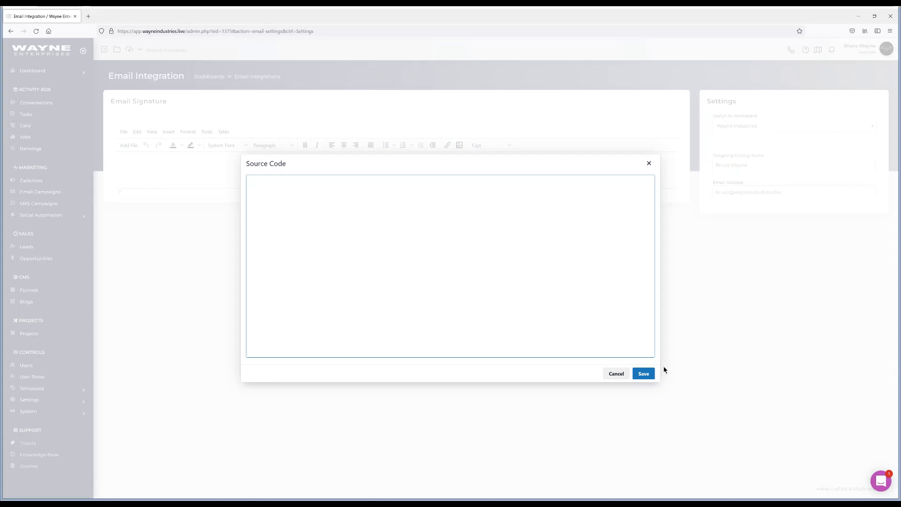
left_click(649, 163)
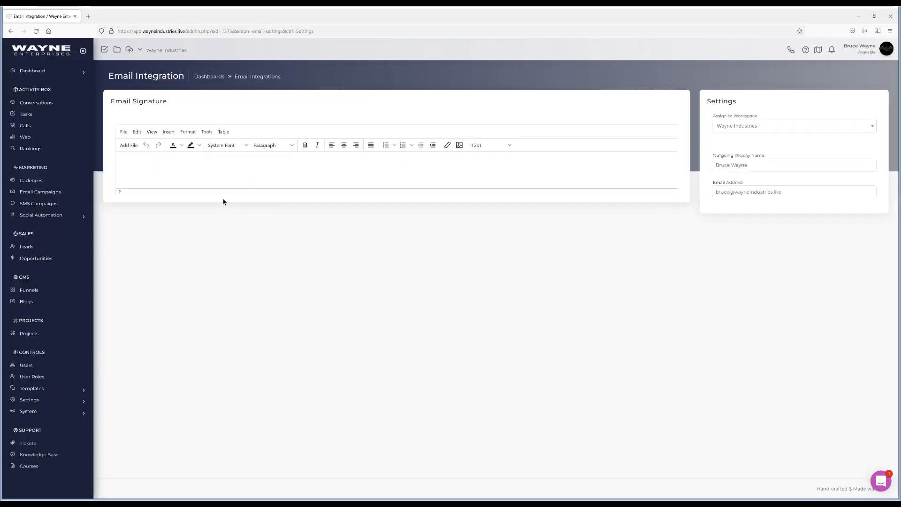
Write the email signature "Kind Regards," followed by the user's first name on a new line
type("Kind Regards,")
key("Return")
type("B")
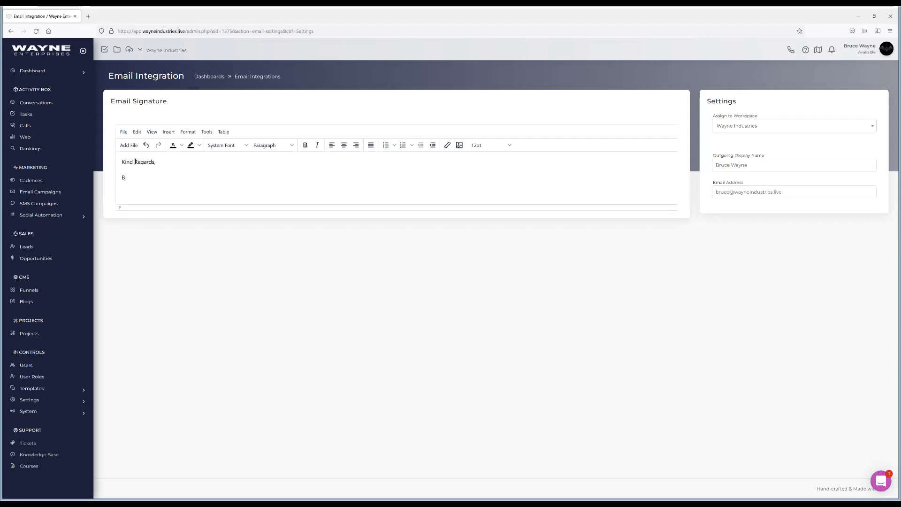
type("ruce")
Open the lead's record, start a new email, and choose the new integration address as sender
left_click(28, 248)
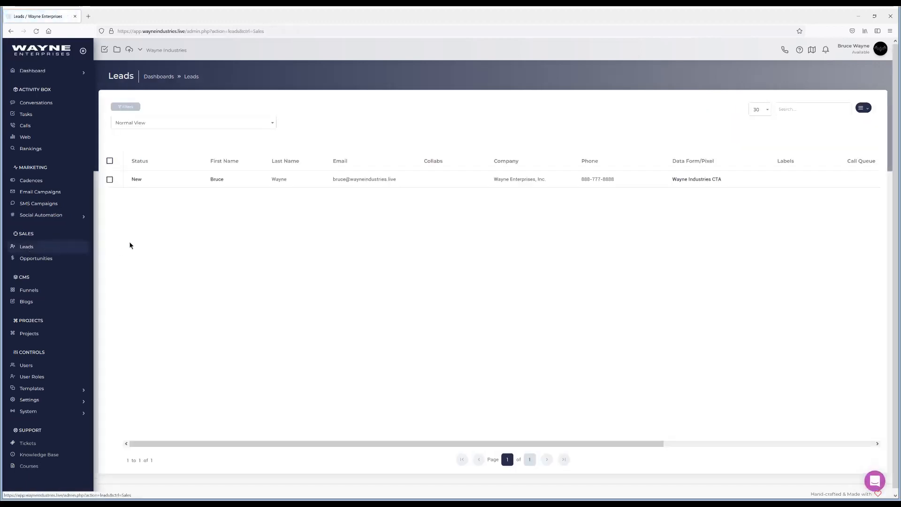
left_click(217, 180)
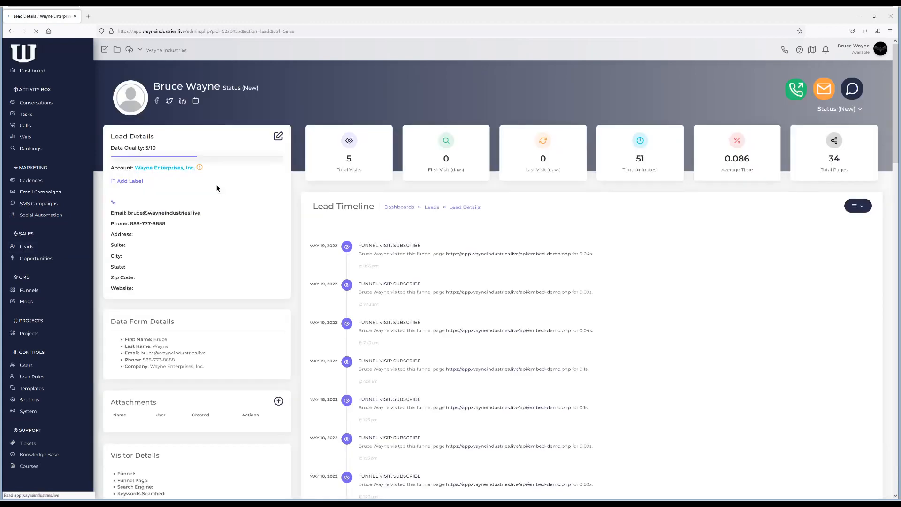
left_click(822, 93)
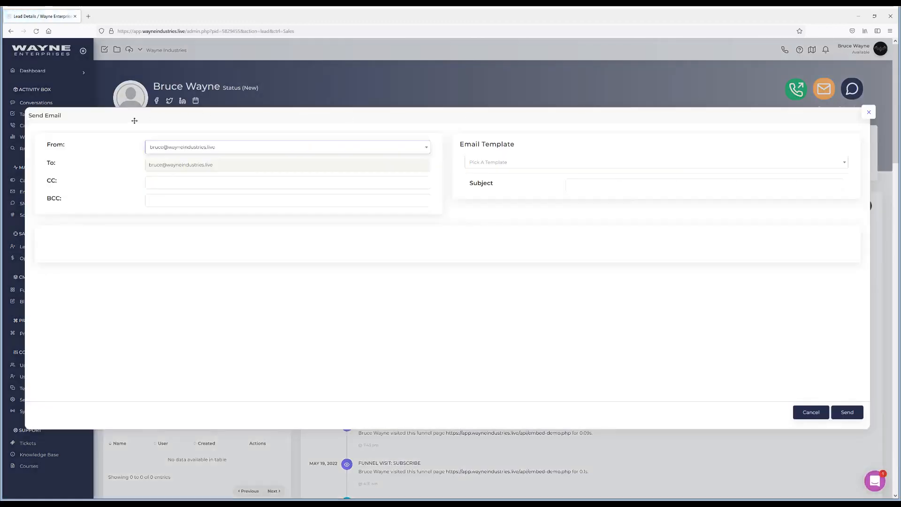
left_click(212, 148)
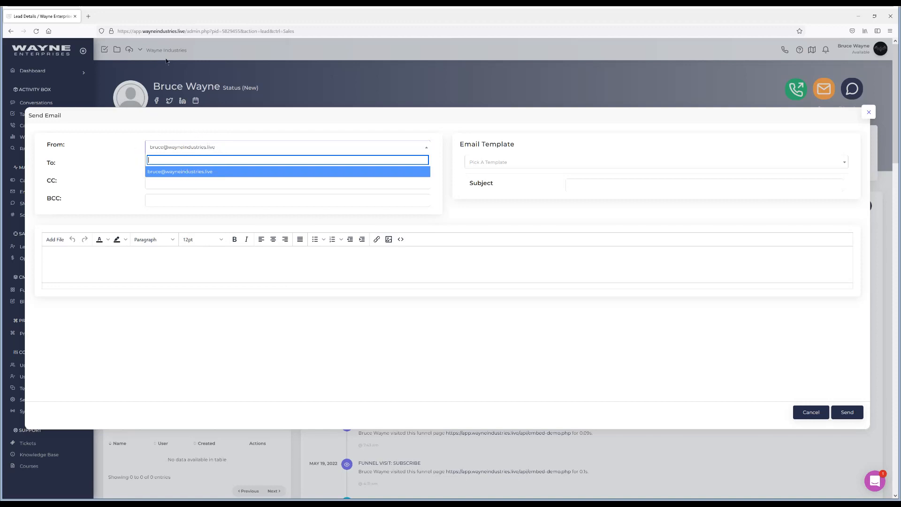
left_click(271, 148)
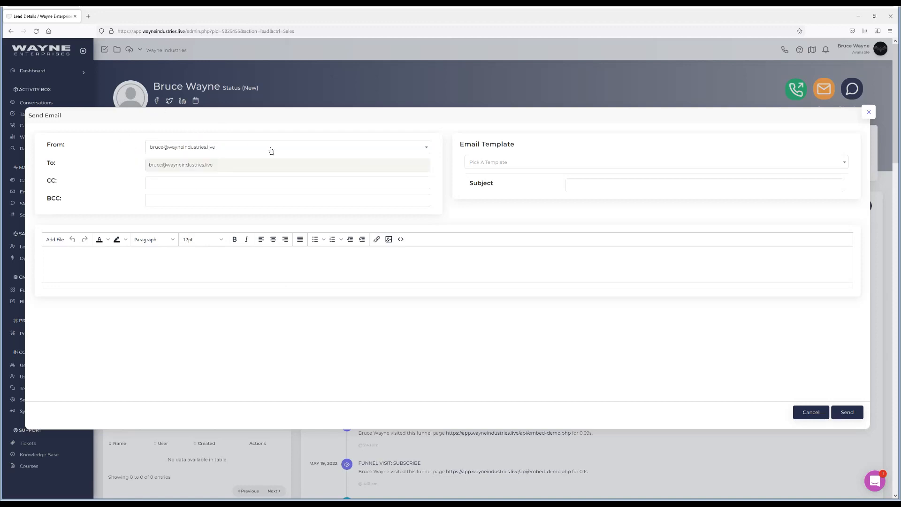